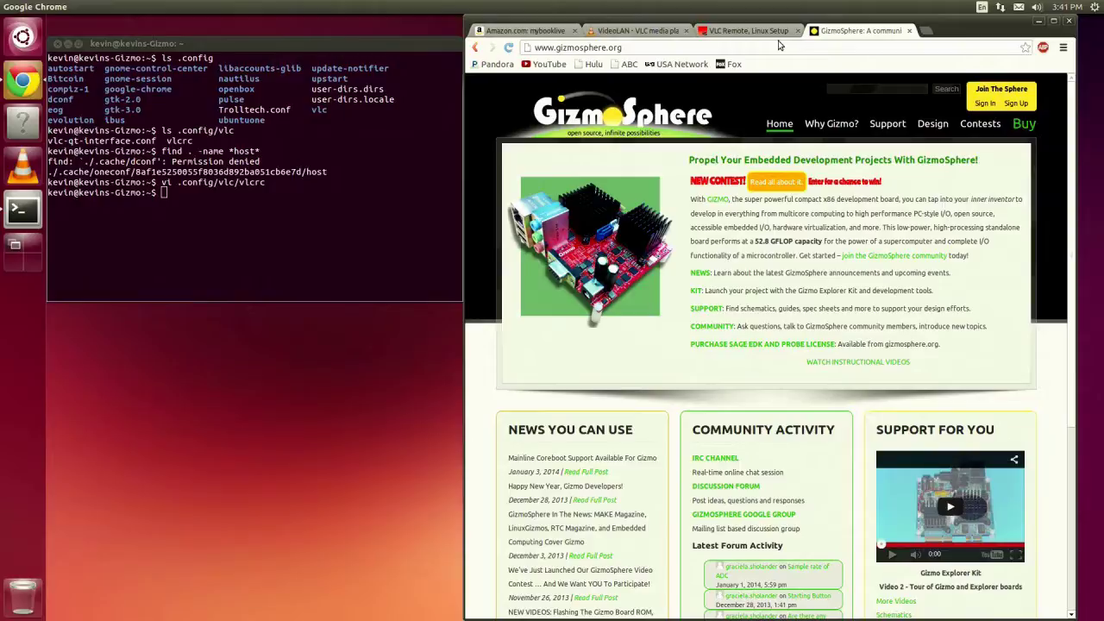
Show the Amazon search results for the mybooklive network drive and return to the terminal.
{"action": "left_click", "coordinate": [510, 32]}
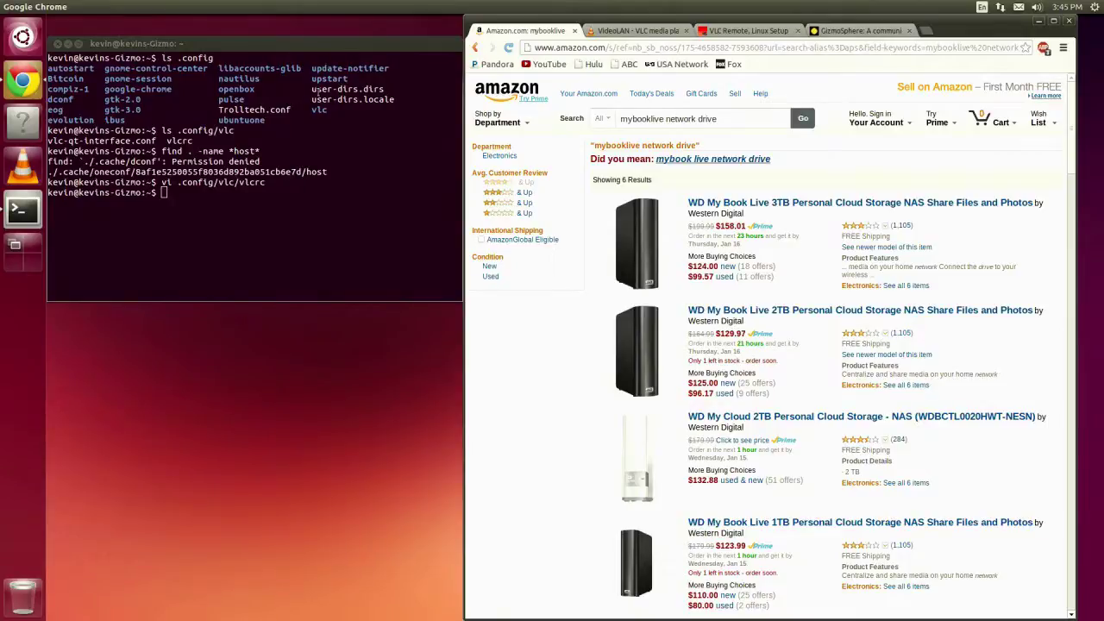
{"action": "left_click", "coordinate": [324, 62]}
{"action": "type", "text": "sudo"}
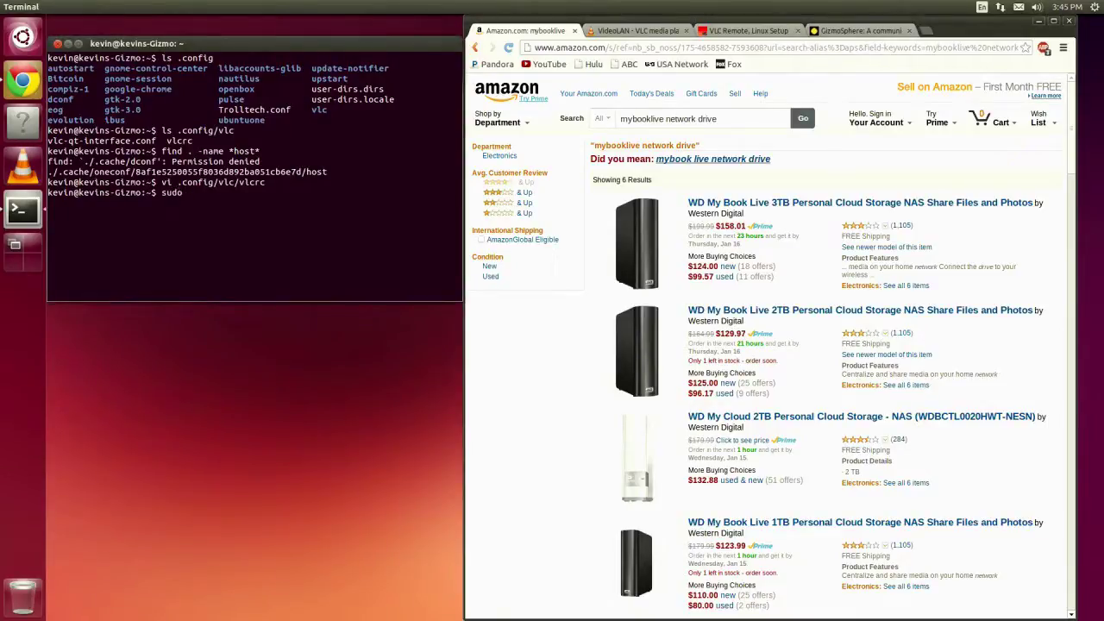
{"action": "type", "text": " mkdir /media/medialibrary"}
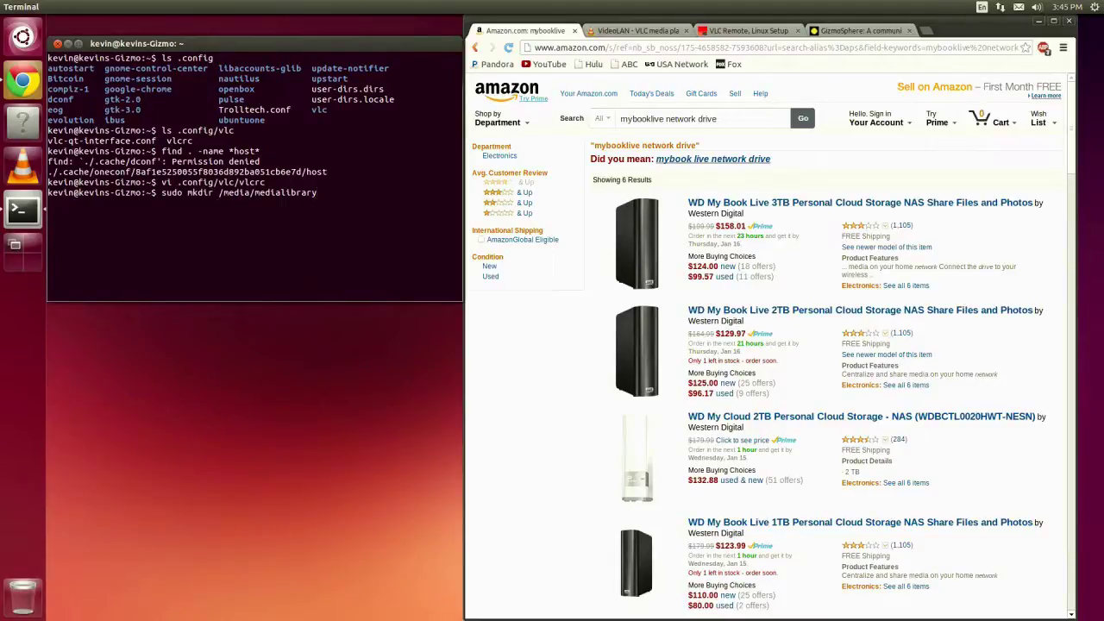
{"action": "key", "text": "BackSpace"}
{"action": "key", "text": "BackSpace"}
{"action": "key", "text": "BackSpace"}
{"action": "key", "text": "BackSpace"}
{"action": "key", "text": "BackSpace"}
{"action": "key", "text": "BackSpace"}
{"action": "key", "text": "BackSpace"}
{"action": "key", "text": "BackSpace"}
{"action": "key", "text": "BackSpace"}
{"action": "key", "text": "BackSpace"}
{"action": "key", "text": "BackSpace"}
{"action": "key", "text": "BackSpace"}
{"action": "key", "text": "BackSpace"}
{"action": "key", "text": "BackSpace"}
{"action": "key", "text": "BackSpace"}
{"action": "key", "text": "BackSpace"}
{"action": "key", "text": "BackSpace"}
{"action": "key", "text": "BackSpace"}
{"action": "key", "text": "BackSpace"}
{"action": "key", "text": "BackSpace"}
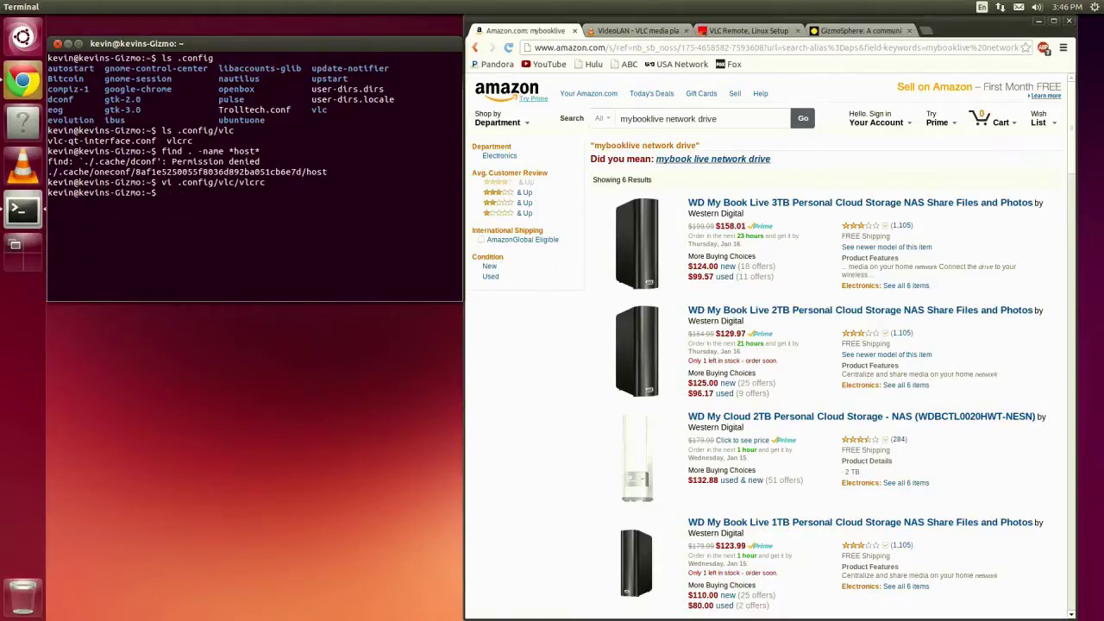
List the contents of the /media directory.
{"action": "type", "text": "ls /media"}
{"action": "key", "text": "Return"}
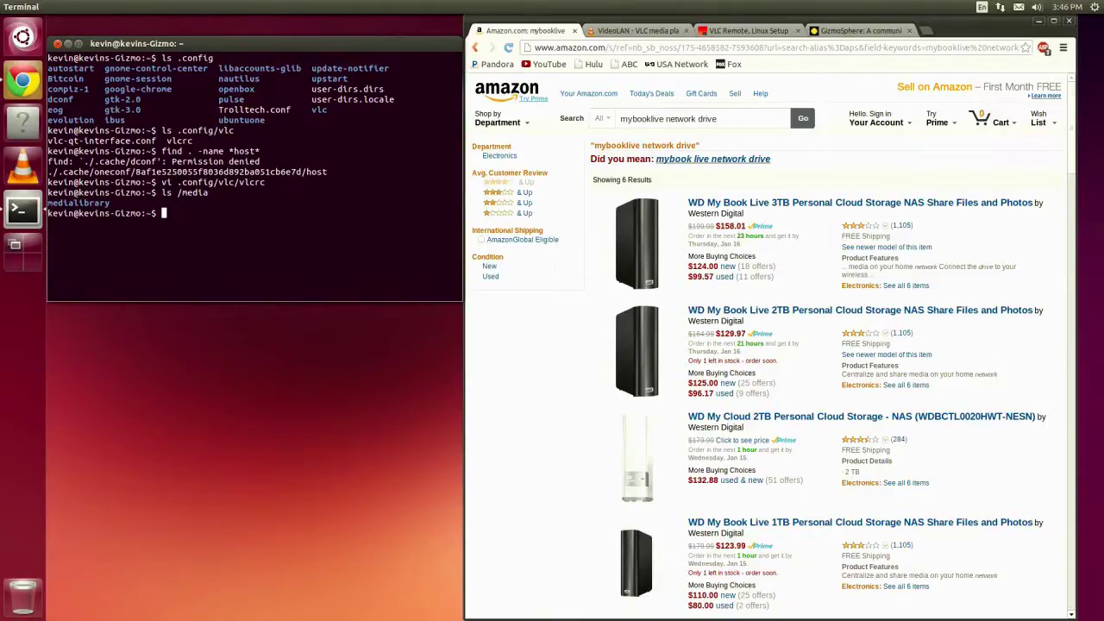
Open /etc/fstab in vi with sudo, entering the account password and continuing past the swap file warning.
{"action": "type", "text": "sudo vi /etc/fstab"}
{"action": "key", "text": "Return"}
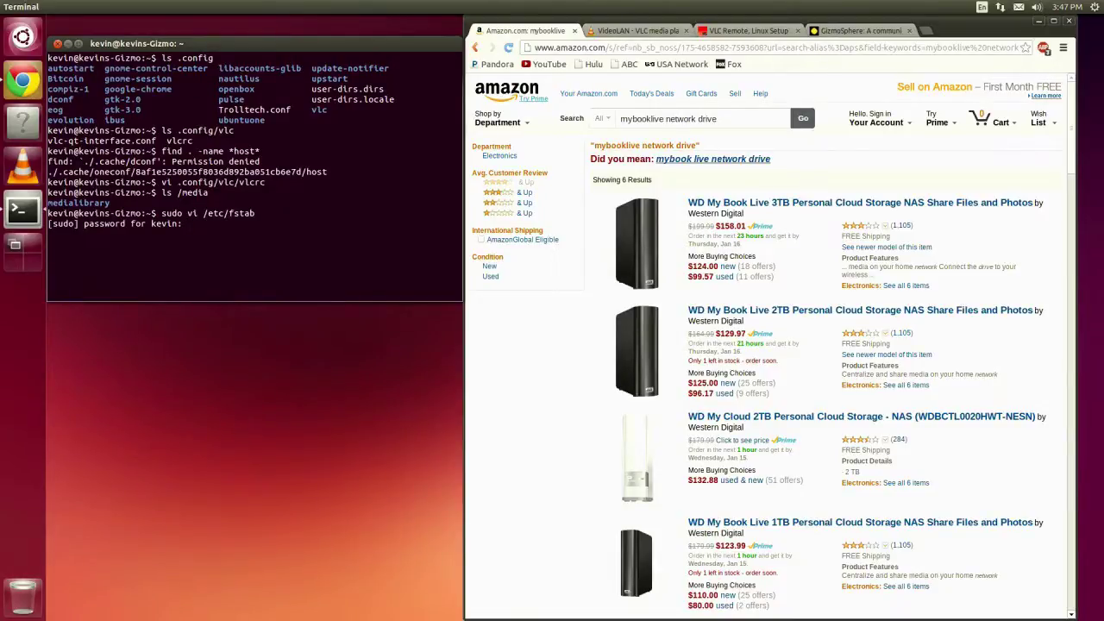
{"action": "key", "text": "Return"}
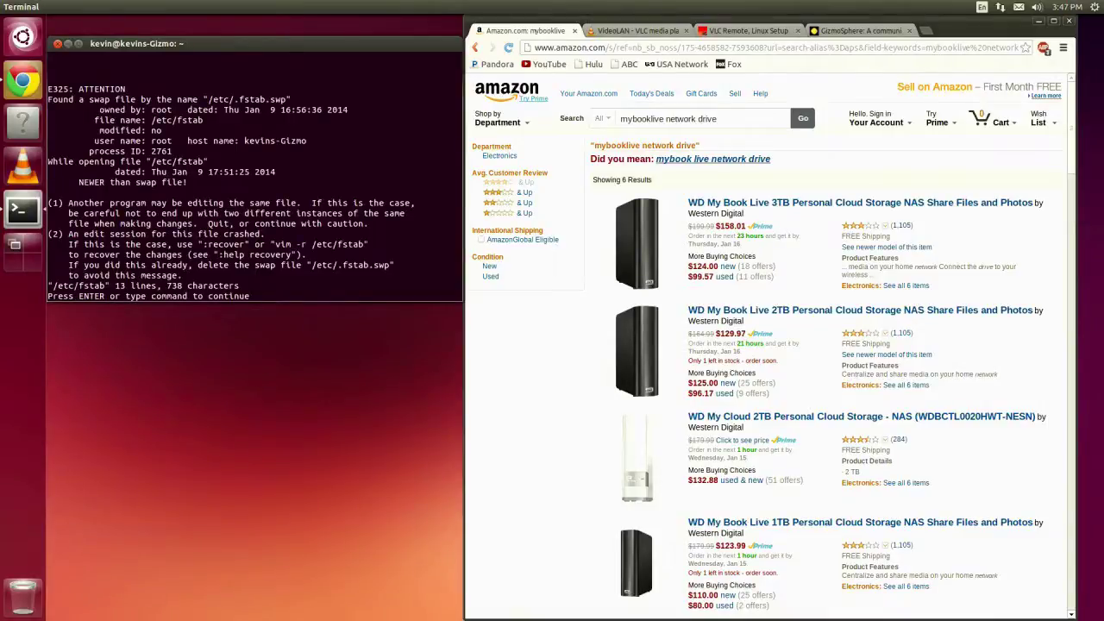
{"action": "key", "text": "Return"}
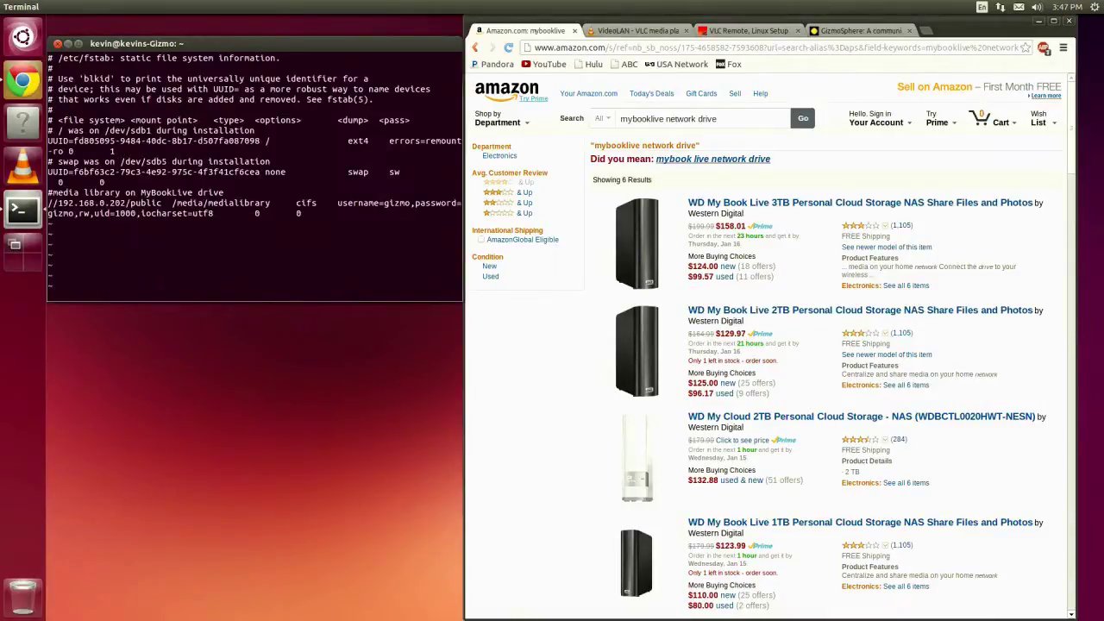
Examine the MyBookLive mount entry in fstab, from the share path through the mount point and cifs type to the options.
{"action": "key", "text": "Down"}
{"action": "key", "text": "Down"}
{"action": "key", "text": "Down"}
{"action": "key", "text": "Down"}
{"action": "key", "text": "Down"}
{"action": "key", "text": "Down"}
{"action": "key", "text": "Down"}
{"action": "key", "text": "Down"}
{"action": "key", "text": "Down"}
{"action": "key", "text": "Down"}
{"action": "key", "text": "Down"}
{"action": "key", "text": "Up"}
{"action": "left_click", "coordinate": [50, 203]}
{"action": "key", "text": "Right"}
{"action": "key", "text": "Right"}
{"action": "left_click", "coordinate": [86, 203]}
{"action": "left_click", "coordinate": [112, 203]}
{"action": "key", "text": "Right"}
{"action": "key", "text": "Right"}
{"action": "key", "text": "Right"}
{"action": "key", "text": "Right"}
{"action": "key", "text": "Right"}
{"action": "key", "text": "Right"}
{"action": "key", "text": "Right"}
{"action": "key", "text": "Right"}
{"action": "key", "text": "Right"}
{"action": "key", "text": "Right"}
{"action": "key", "text": "Right"}
{"action": "key", "text": "Right"}
{"action": "key", "text": "Right"}
{"action": "key", "text": "Right"}
{"action": "key", "text": "Right"}
{"action": "key", "text": "Right"}
{"action": "key", "text": "Right"}
{"action": "key", "text": "Right"}
{"action": "key", "text": "Right"}
{"action": "key", "text": "Right"}
{"action": "key", "text": "Right"}
{"action": "key", "text": "Right"}
{"action": "key", "text": "Right"}
{"action": "key", "text": "Right"}
{"action": "key", "text": "Right"}
{"action": "key", "text": "Right"}
{"action": "key", "text": "Right"}
{"action": "key", "text": "Right"}
{"action": "key", "text": "Right"}
{"action": "key", "text": "Right"}
{"action": "key", "text": "Right"}
{"action": "key", "text": "Right"}
{"action": "key", "text": "Right"}
{"action": "key", "text": "Right"}
{"action": "key", "text": "Right"}
{"action": "key", "text": "Right"}
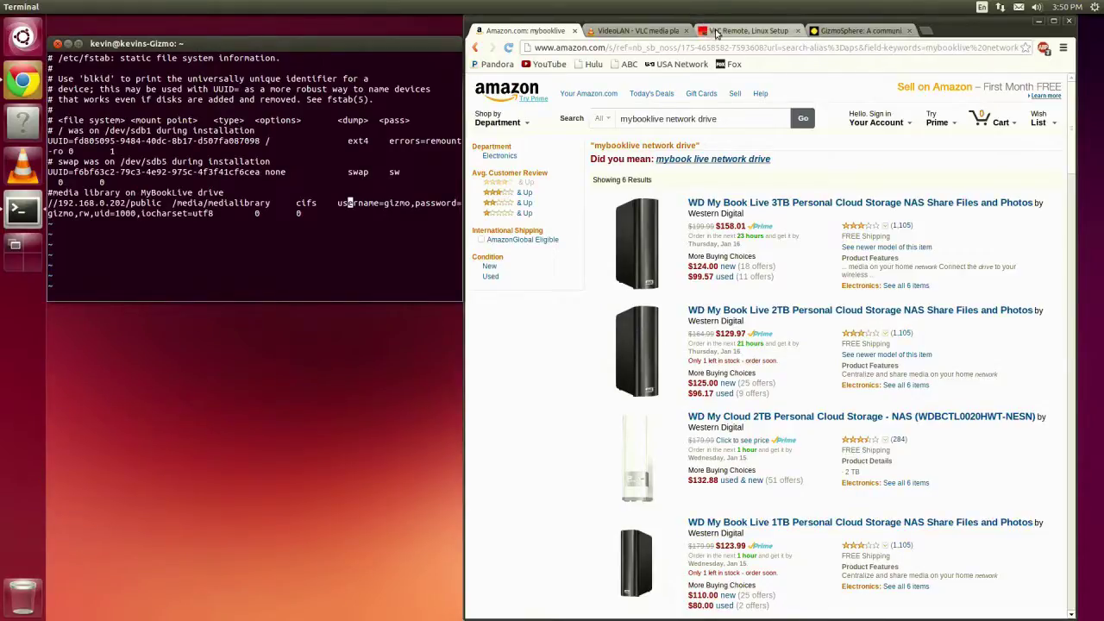
Move the browser window clear of the terminal, look through the Amazon results and return to the terminal.
{"action": "left_click_drag", "start_coordinate": [750, 32], "coordinate": [449, 133]}
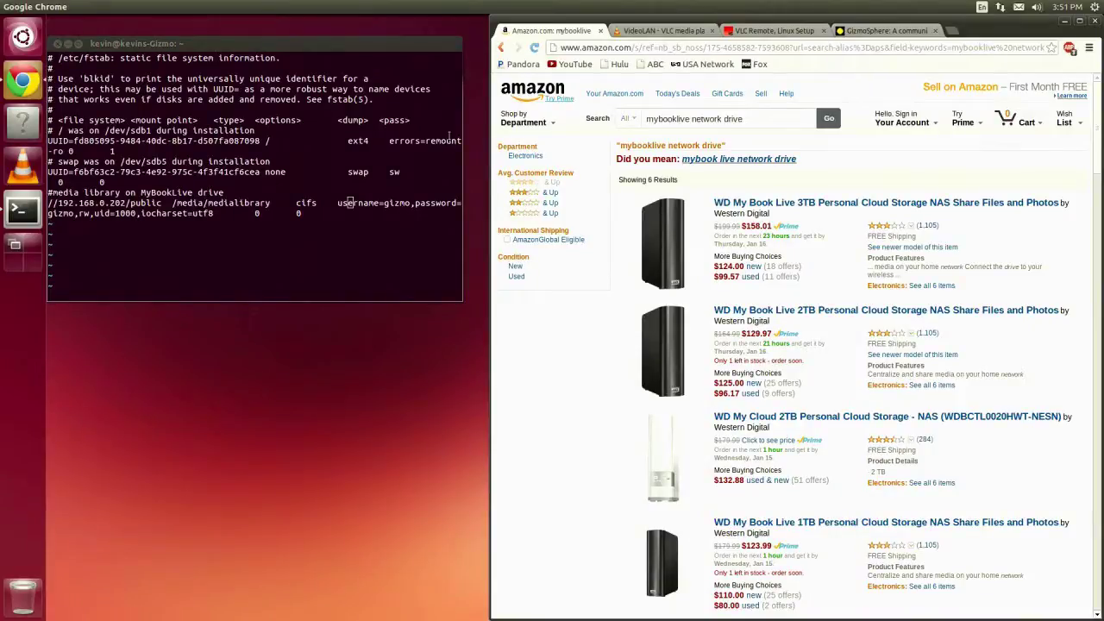
{"action": "scroll", "coordinate": [791, 345], "scroll_direction": "down", "scroll_amount": 15}
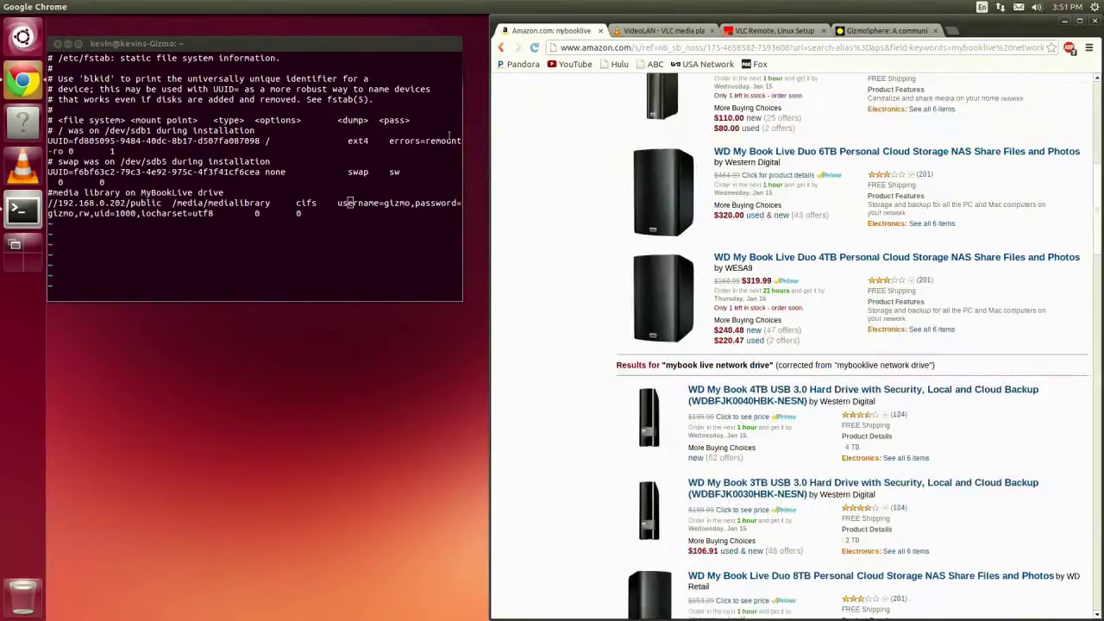
{"action": "left_click", "coordinate": [349, 203]}
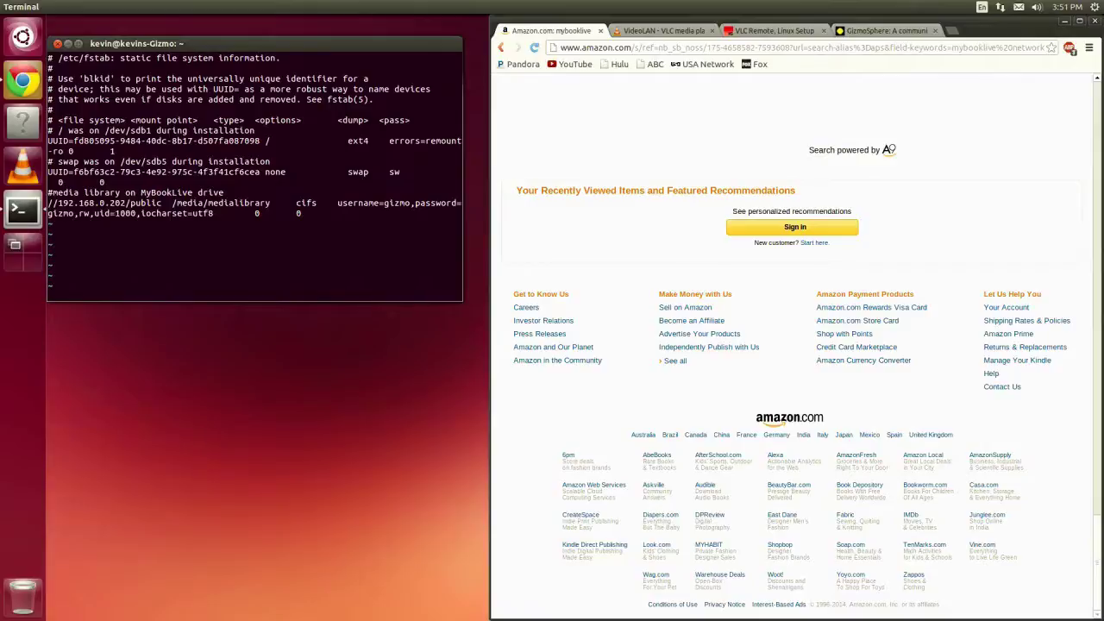
Write /etc/fstab and quit vi.
{"action": "key", "text": "Right"}
{"action": "key", "text": "Right"}
{"action": "key", "text": "Right"}
{"action": "type", "text": ":wq"}
{"action": "key", "text": "Return"}
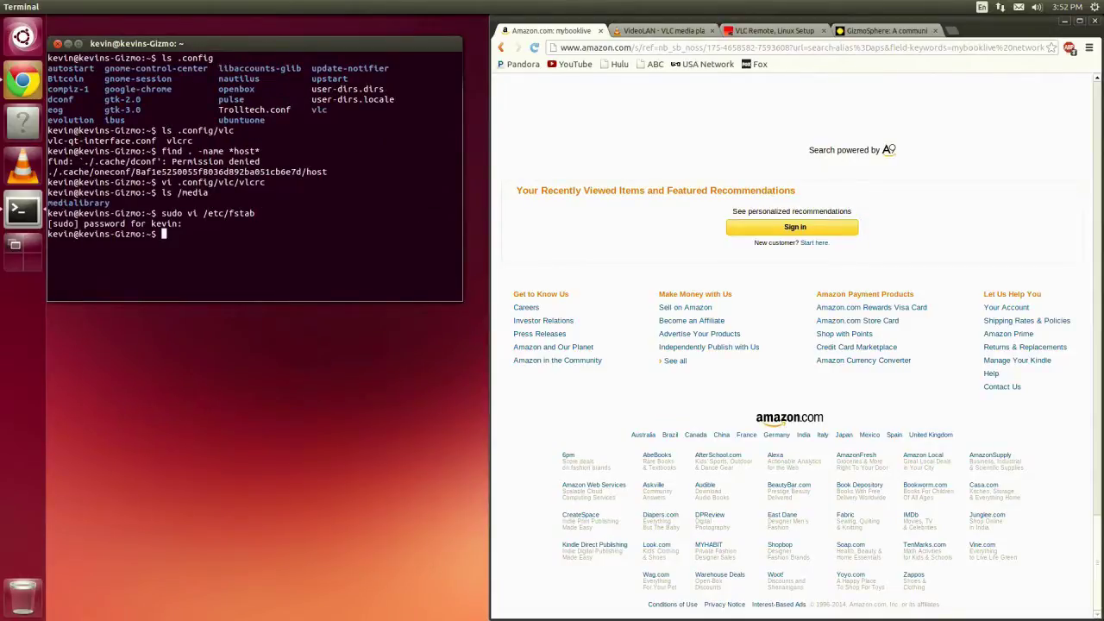
Mount all file systems listed in fstab with sudo mount -a.
{"action": "type", "text": "sudo mount -a"}
{"action": "key", "text": "Return"}
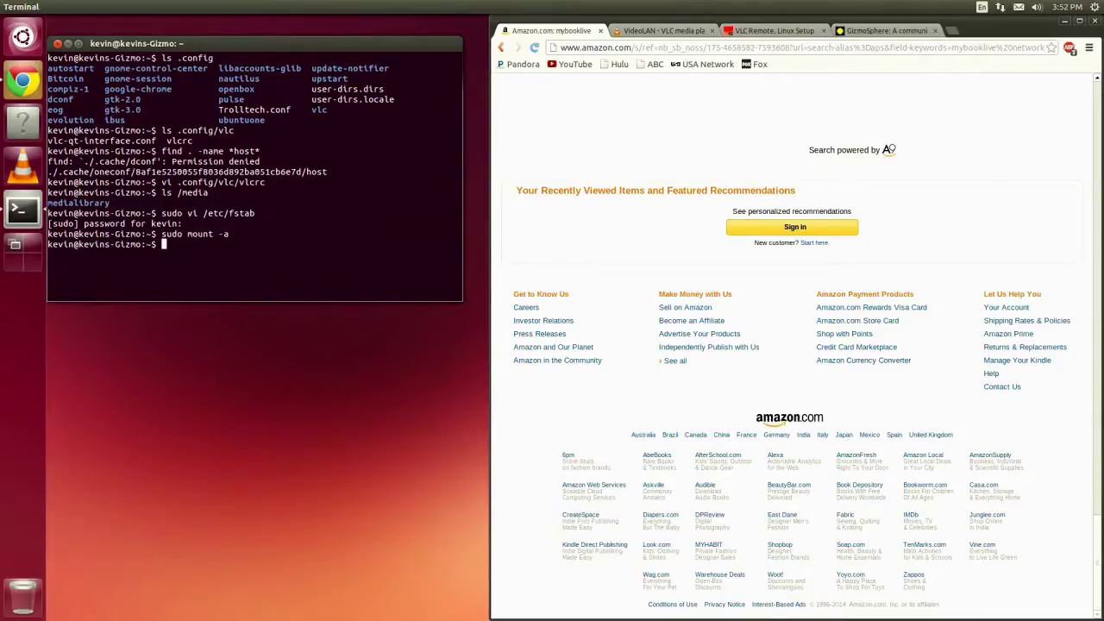
Change to the /media/medialibrary directory and list its contents.
{"action": "type", "text": "cd /media/medialibr"}
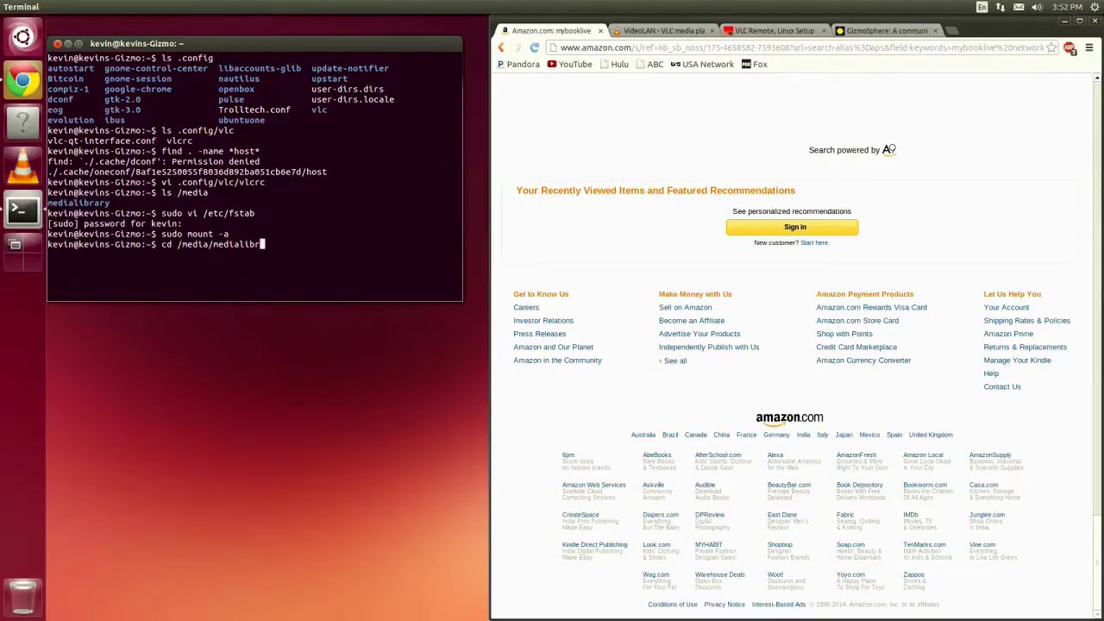
{"action": "type", "text": "ary"}
{"action": "key", "text": "Return"}
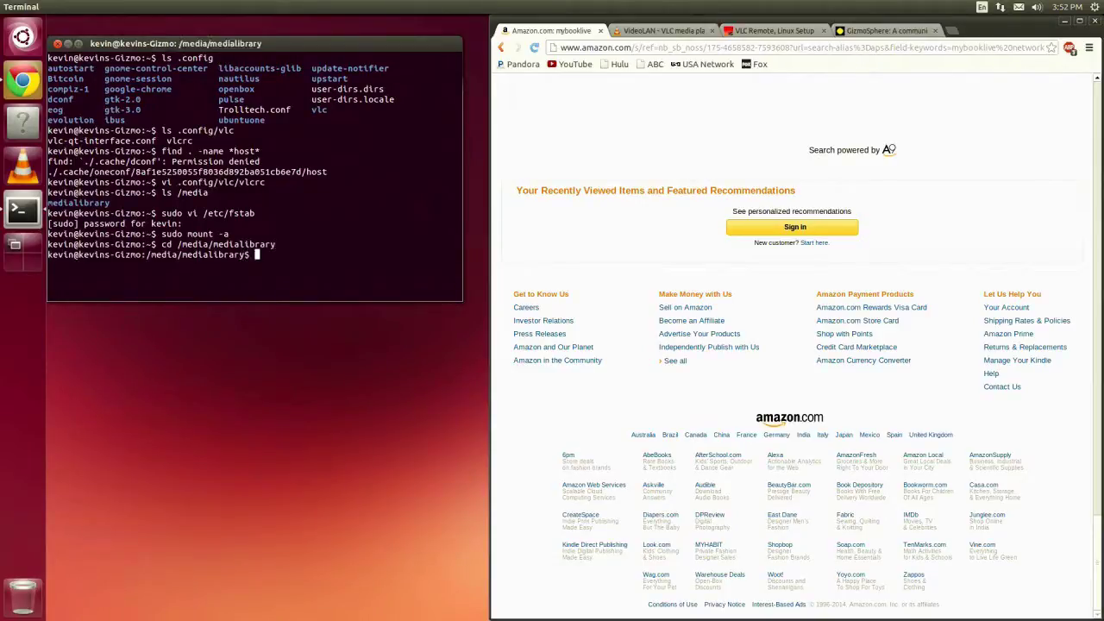
{"action": "type", "text": "ls"}
{"action": "key", "text": "Return"}
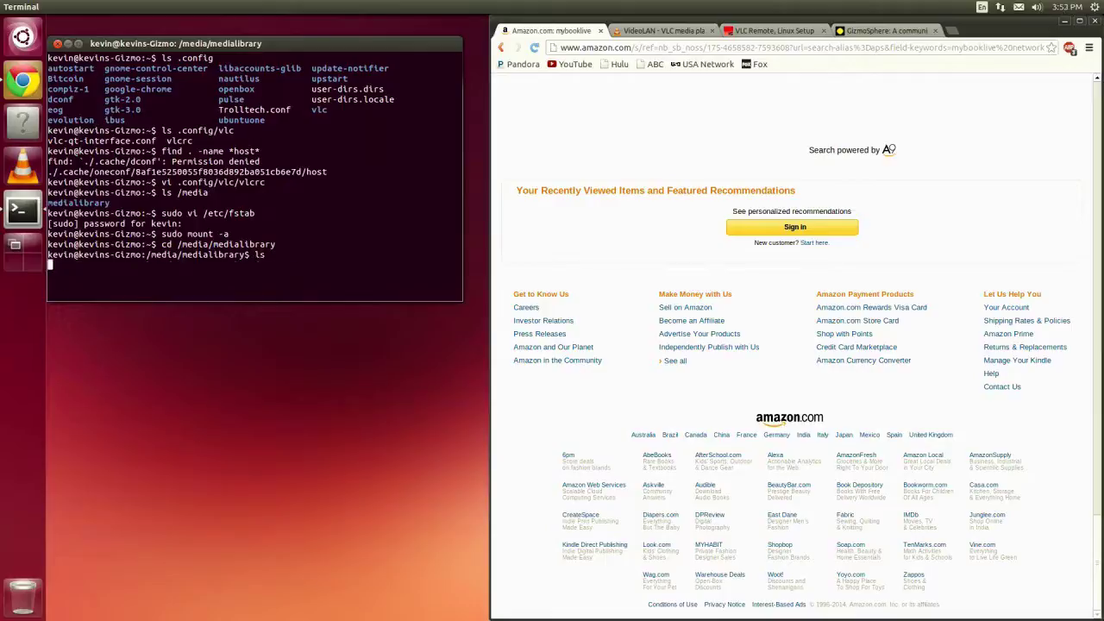